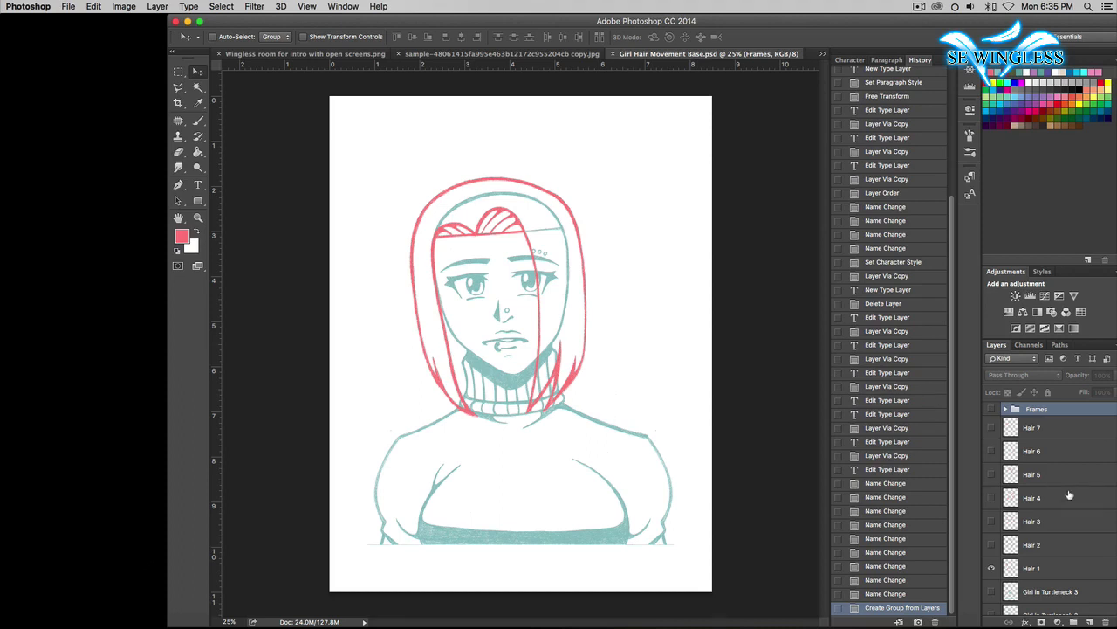
# Step: Flip through the hair drawings from Hair 2 to Hair 7 by showing each layer and hiding the previous one
pyautogui.click(992, 546)
pyautogui.click(992, 569)
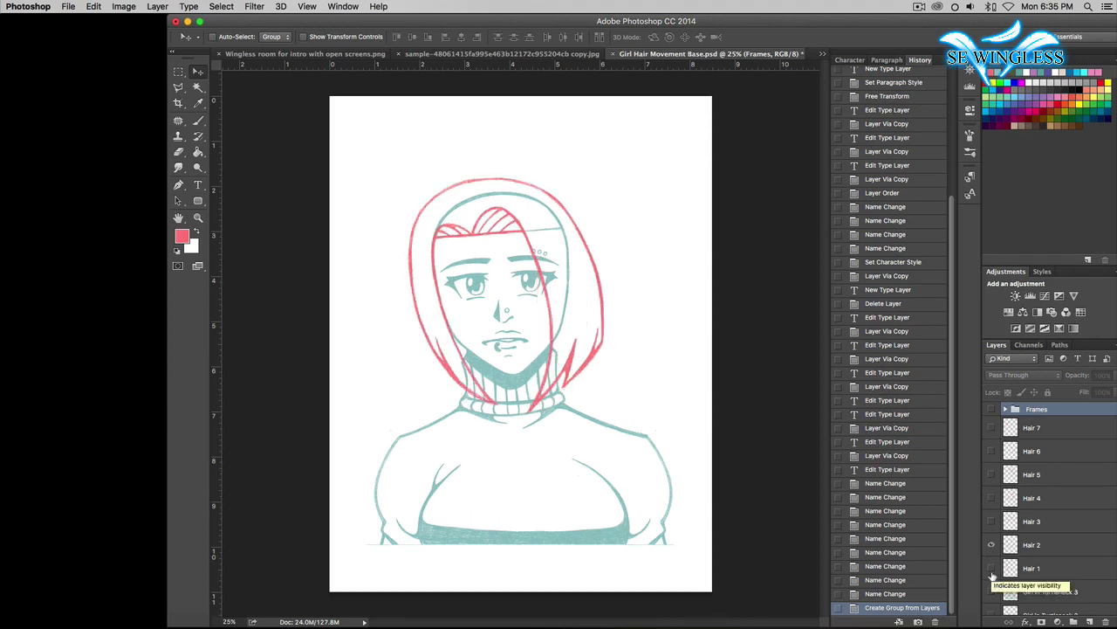
pyautogui.click(991, 521)
pyautogui.click(991, 545)
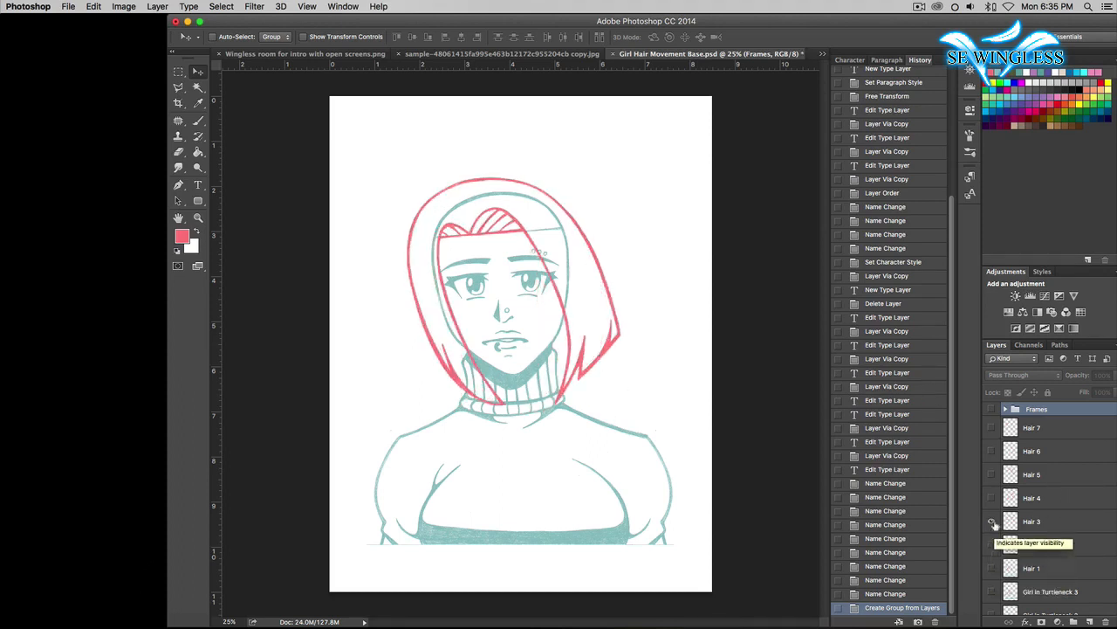
pyautogui.click(991, 497)
pyautogui.click(991, 521)
pyautogui.click(991, 474)
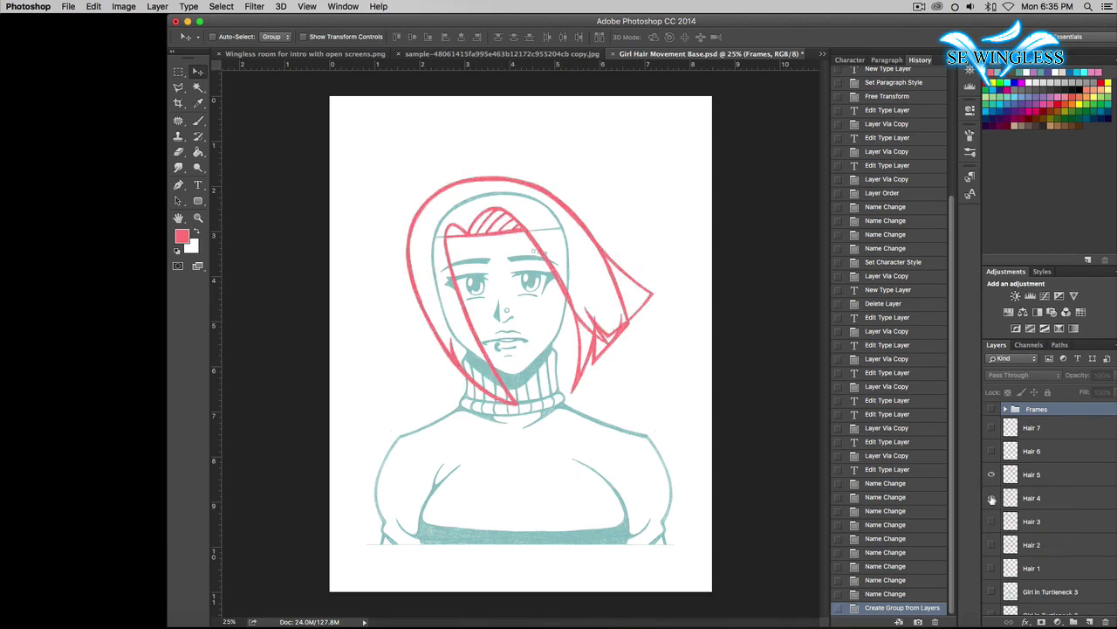
pyautogui.click(991, 497)
pyautogui.click(991, 451)
pyautogui.click(991, 475)
pyautogui.click(991, 428)
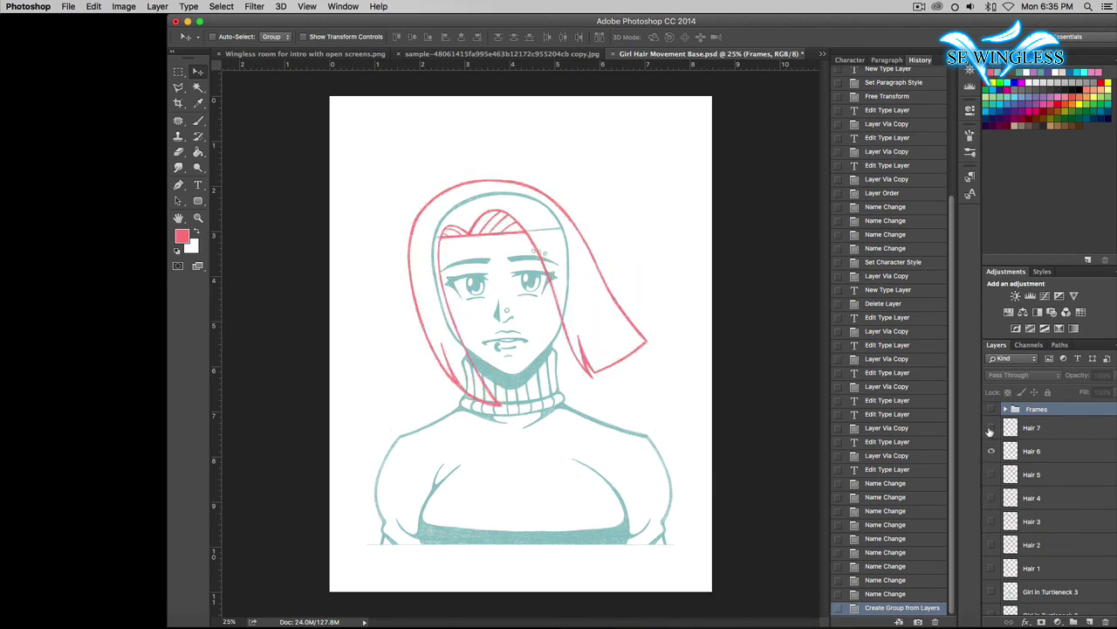
pyautogui.click(991, 450)
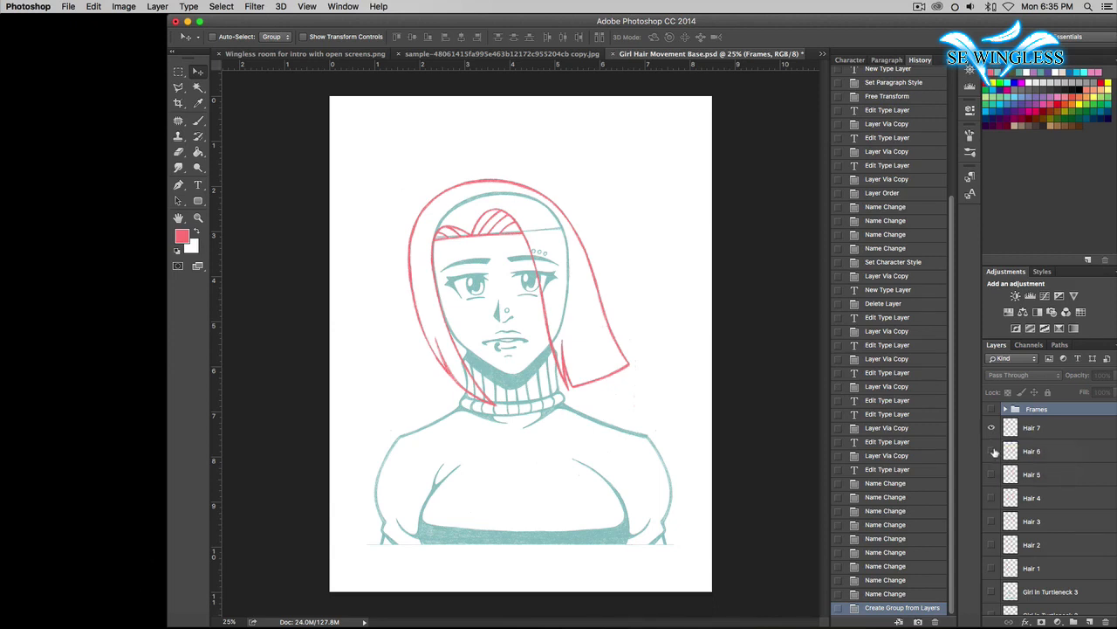
pyautogui.moveTo(992, 451); pyautogui.dragTo(992, 567)
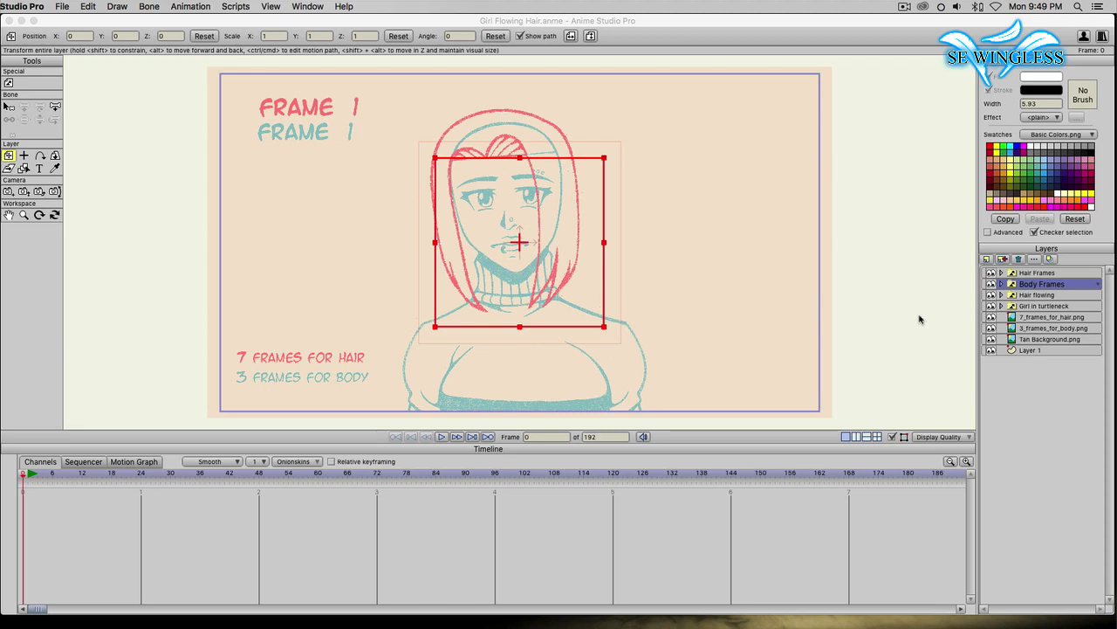
# Step: In Anime Studio Pro, select the Hair flowing layer and inspect the hair images it contains
pyautogui.click(1073, 298)
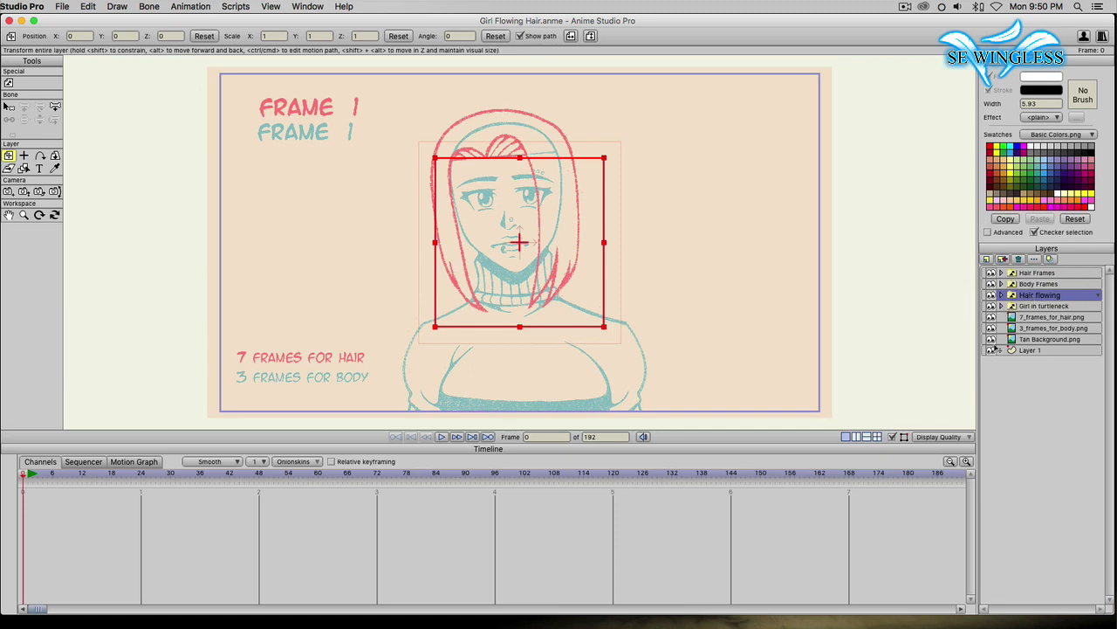
pyautogui.click(1003, 298)
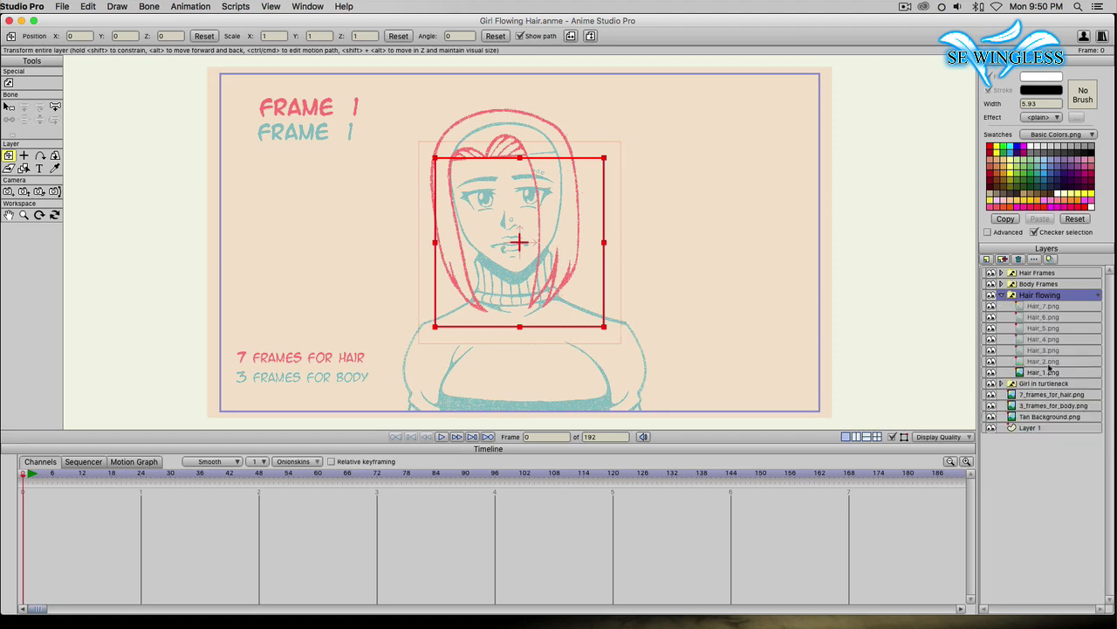
pyautogui.click(1002, 296)
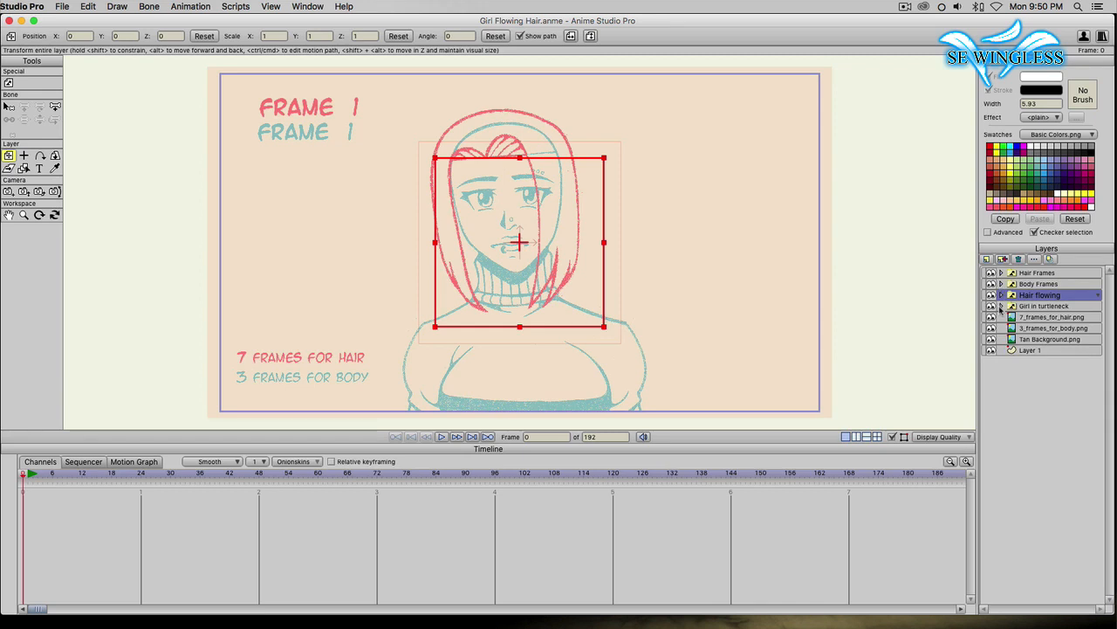
# Step: Preview Hair_2.png, Hair_3.png, Hair_4.png and Hair_5.png in turn as the Hair flowing layer's active image, and return to Hair_2.png
pyautogui.rightClick(1073, 297)
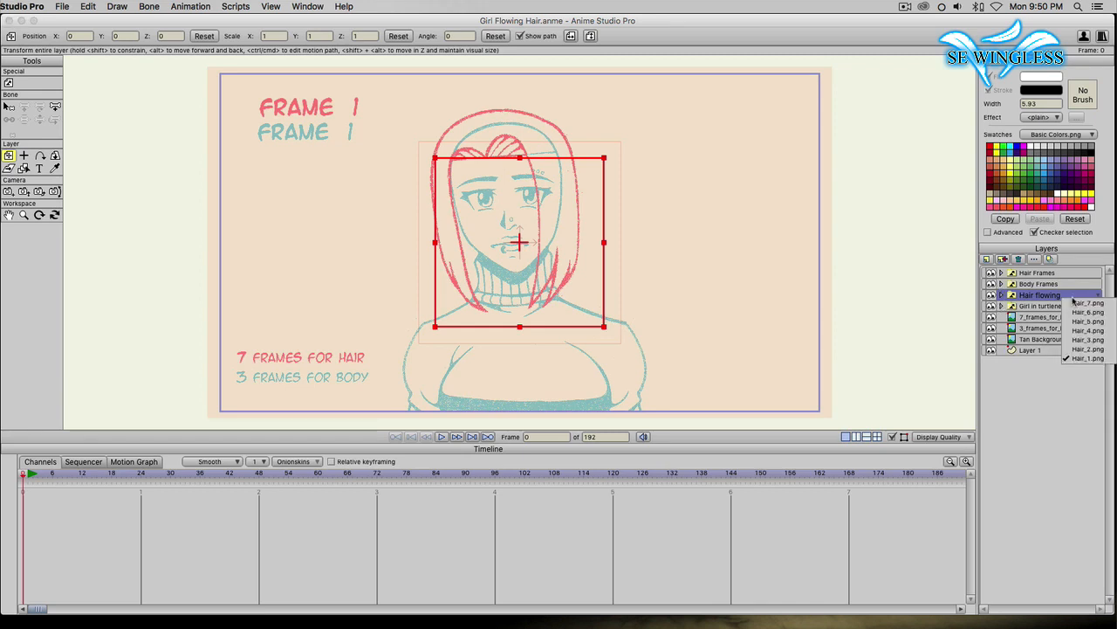
pyautogui.click(1081, 348)
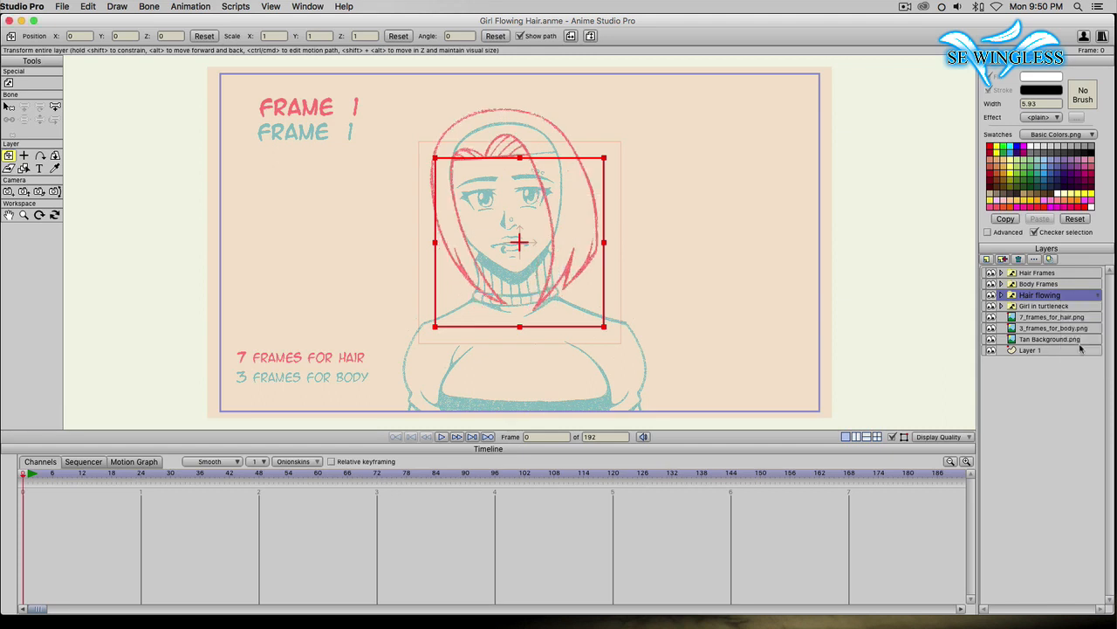
pyautogui.rightClick(1081, 297)
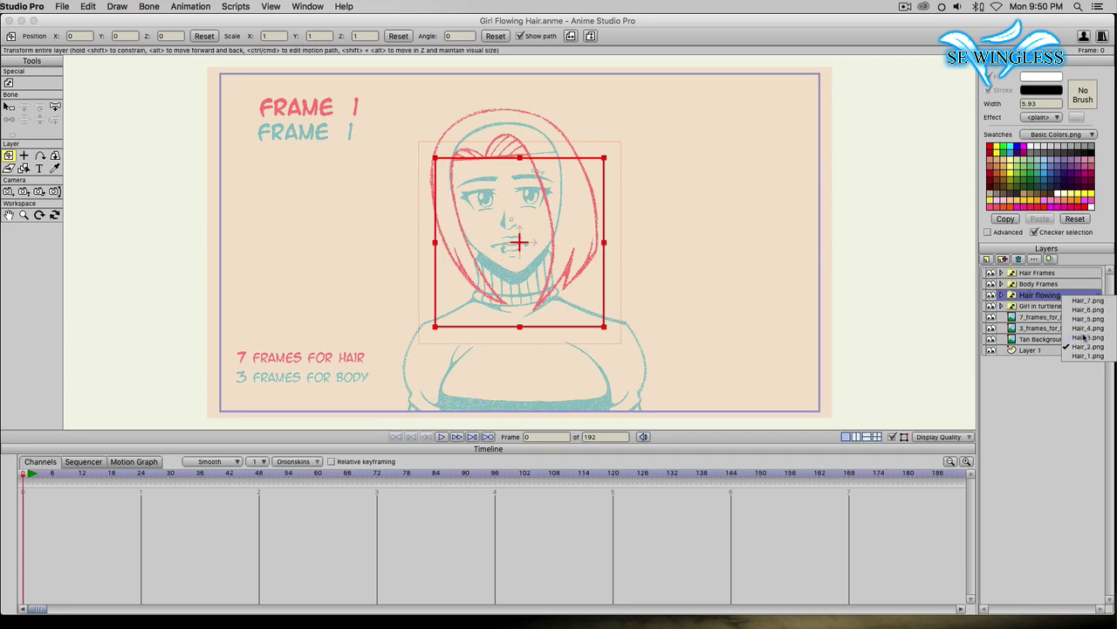
pyautogui.click(1084, 337)
pyautogui.rightClick(1076, 298)
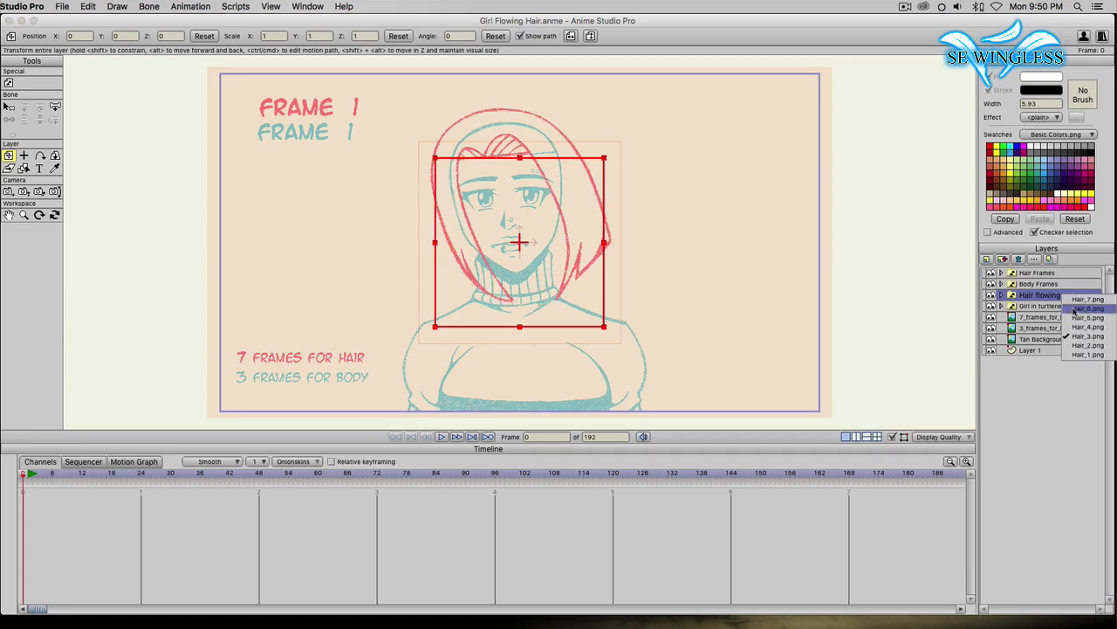
pyautogui.click(1075, 327)
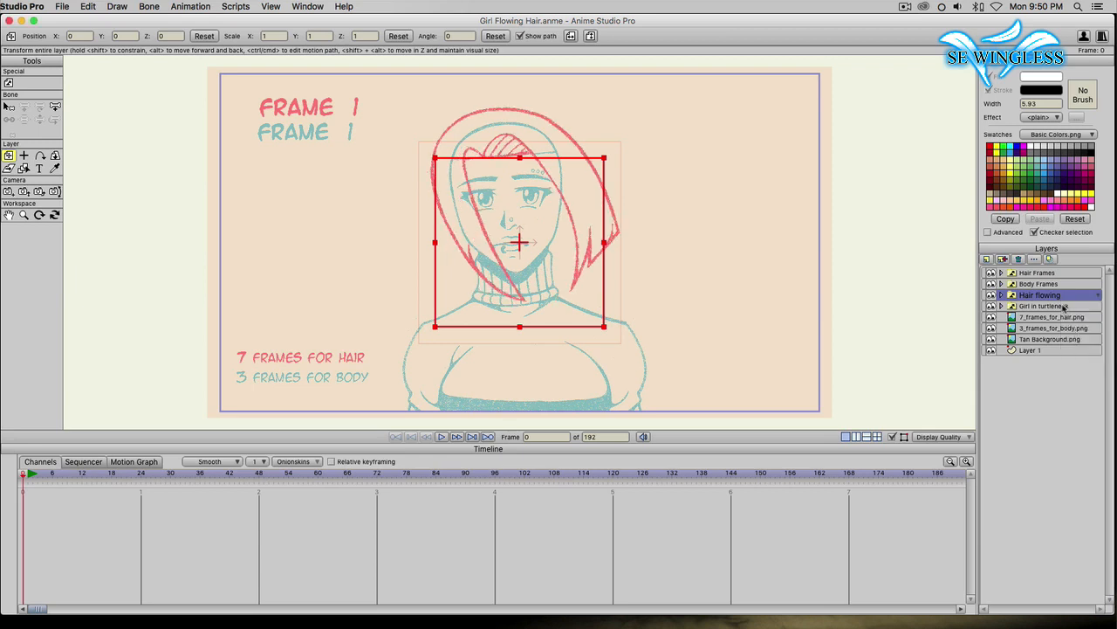
pyautogui.rightClick(1071, 297)
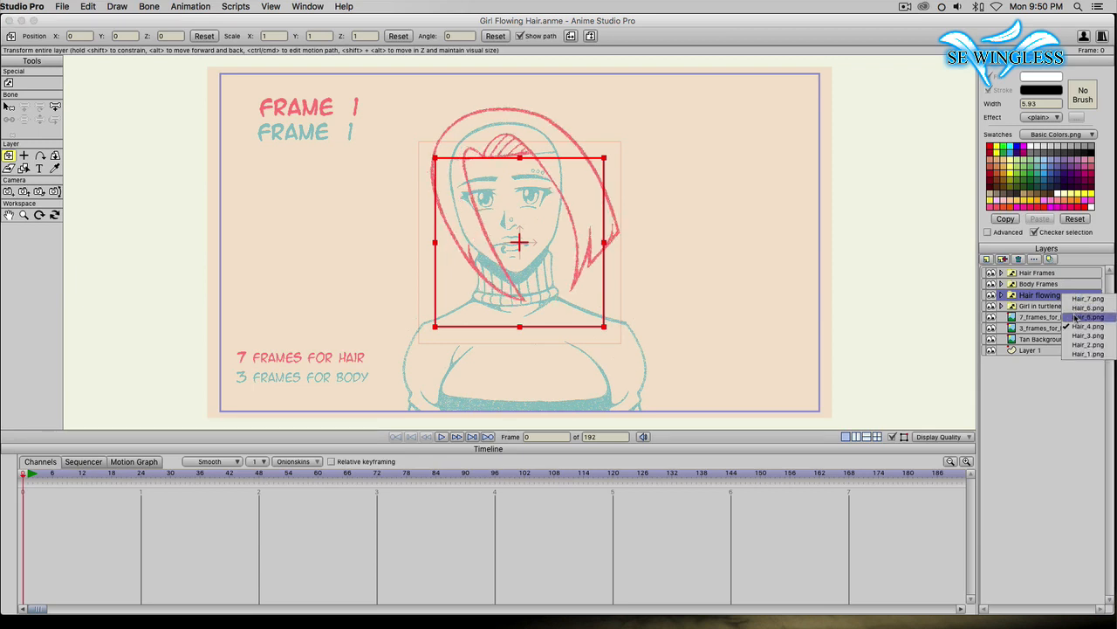
pyautogui.click(1076, 317)
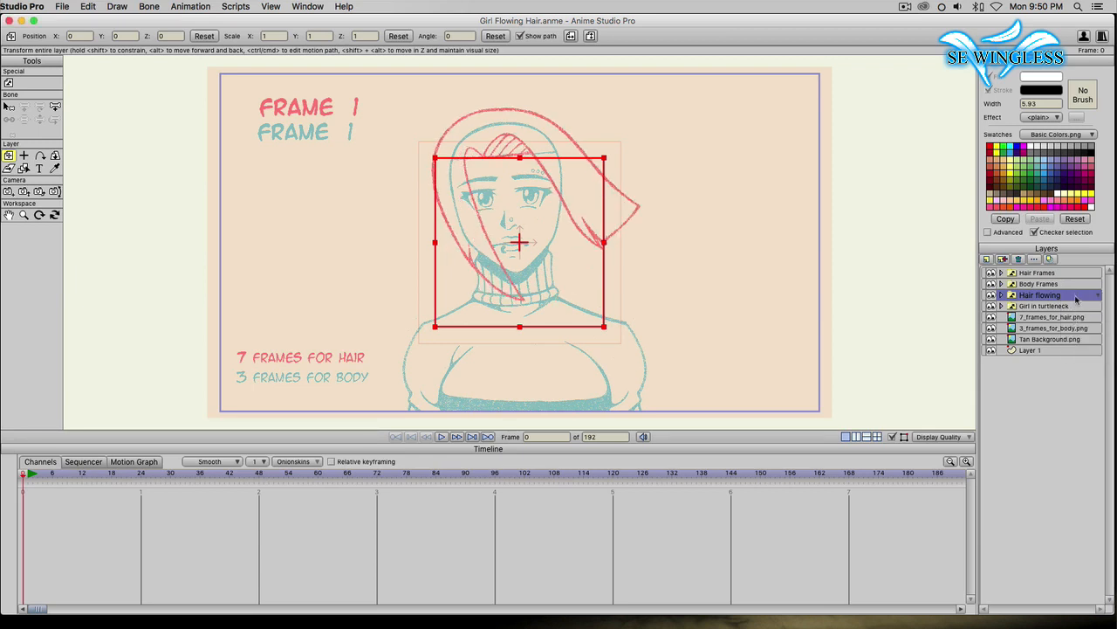
pyautogui.rightClick(1077, 298)
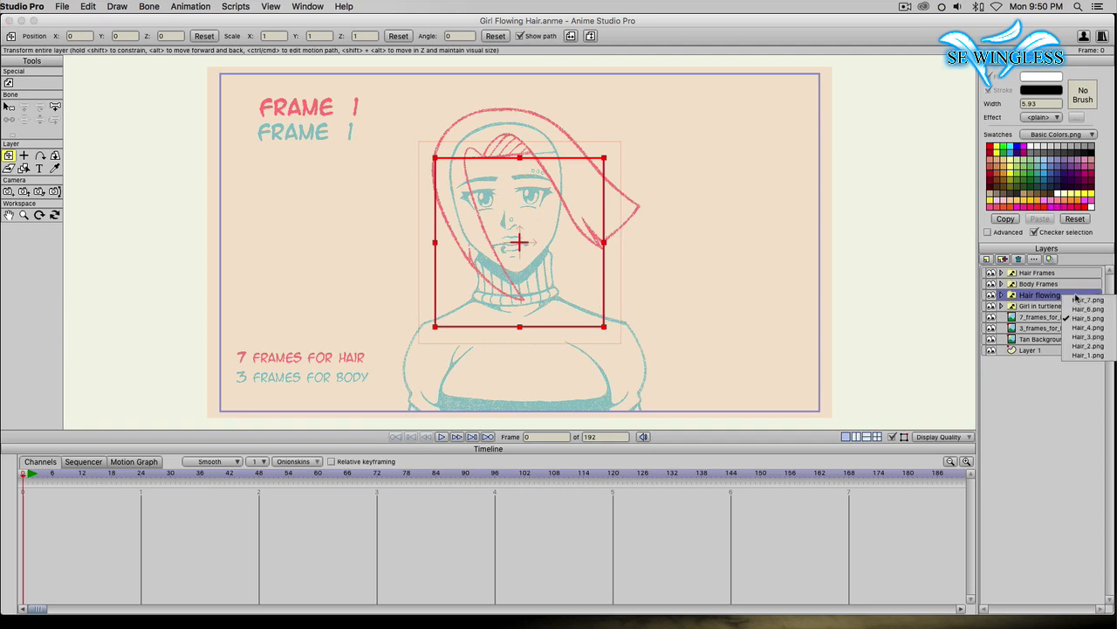
pyautogui.click(1075, 347)
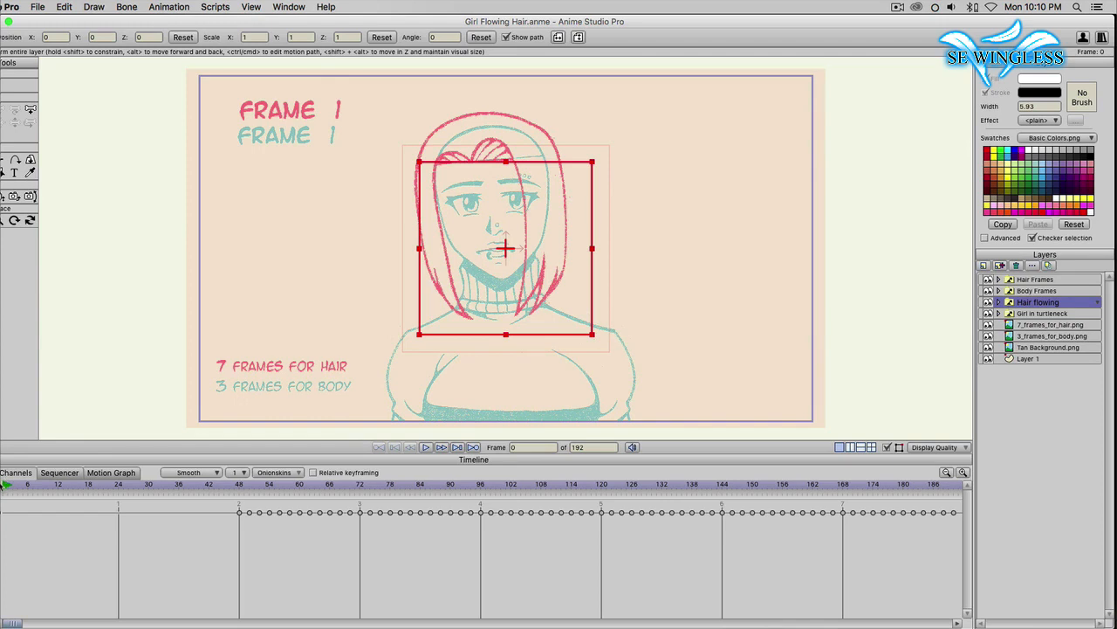
# Step: Examine the hair-switching cycle on the timeline from frame 48 to frame 62, stopping at every second frame
pyautogui.moveTo(4, 486); pyautogui.dragTo(218, 491)
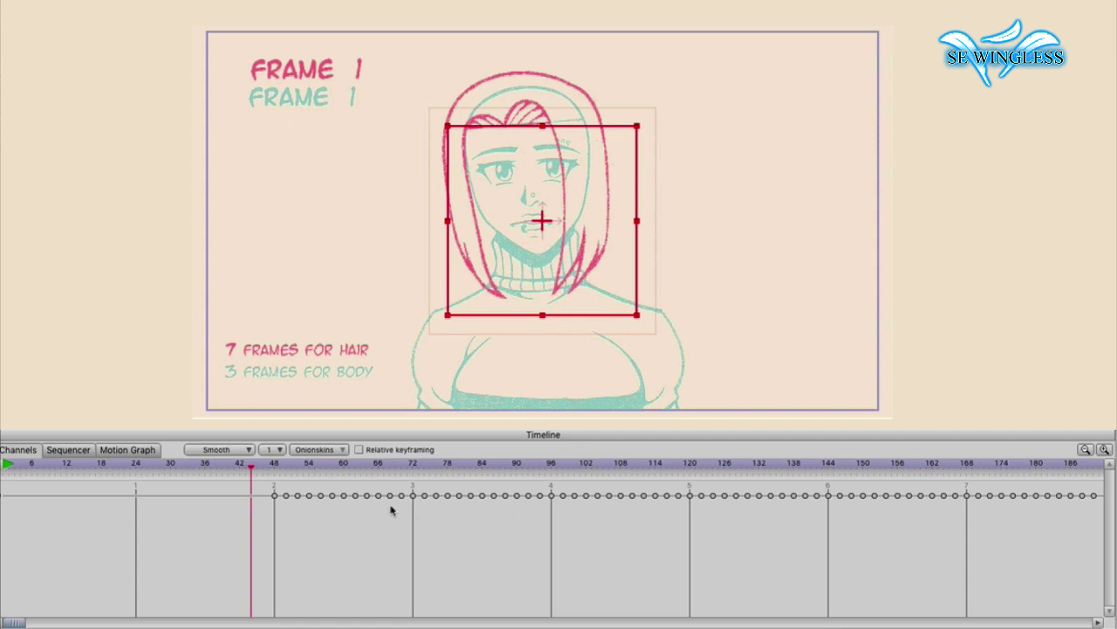
pyautogui.click(274, 467)
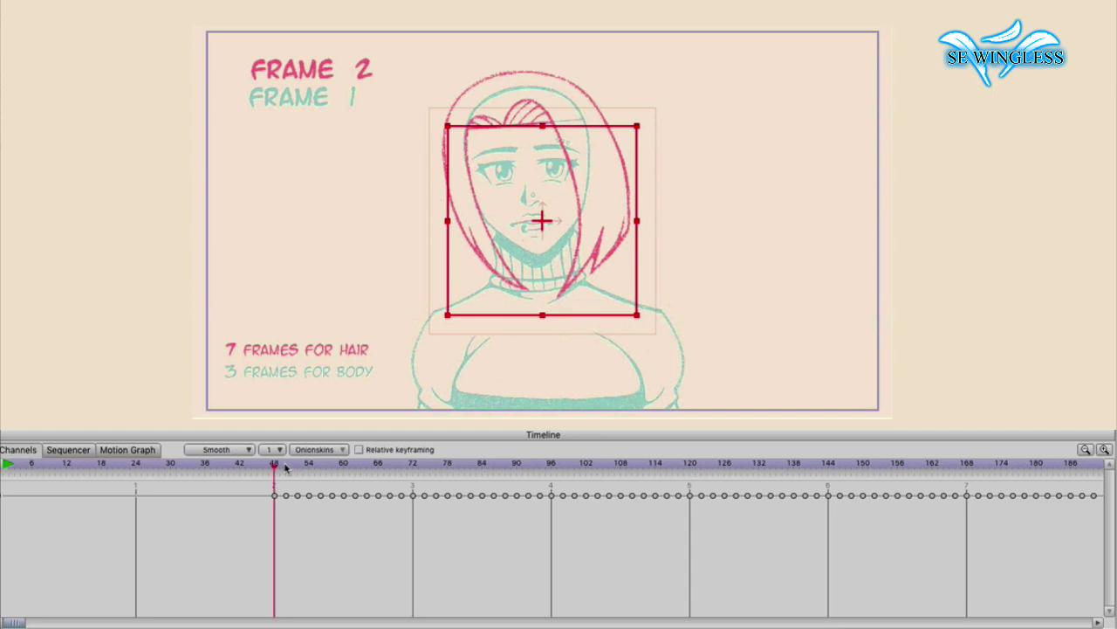
pyautogui.click(285, 467)
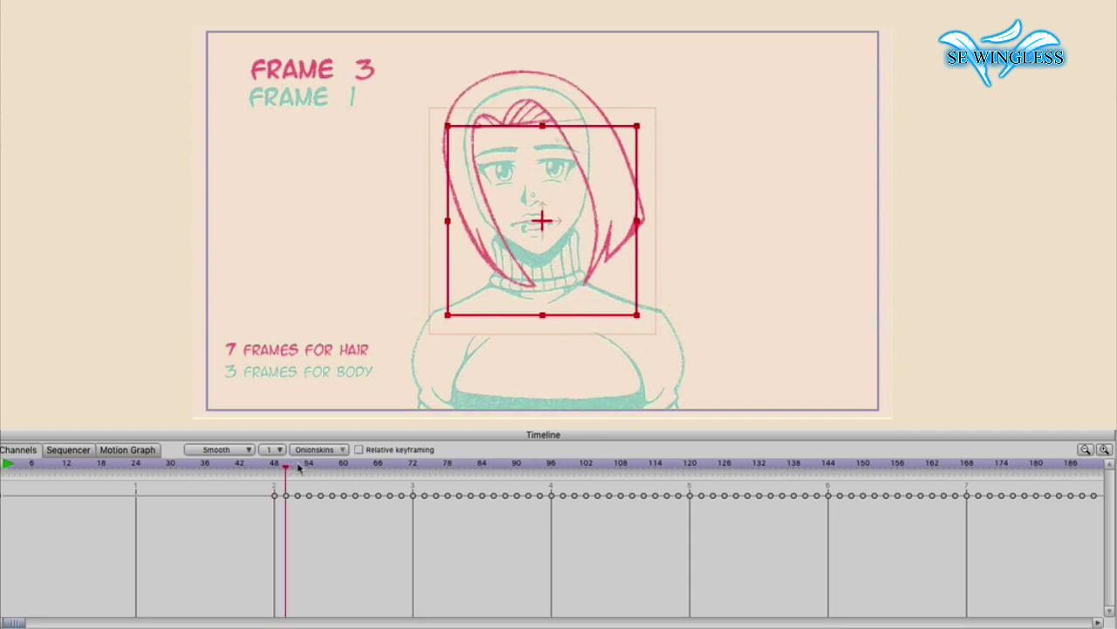
pyautogui.click(298, 467)
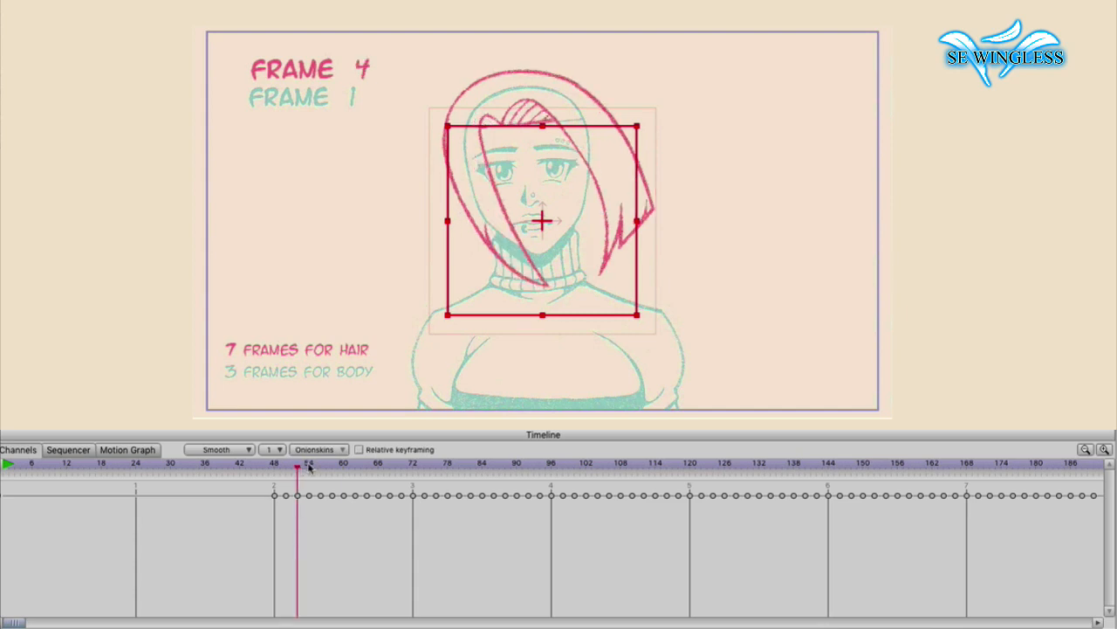
pyautogui.click(308, 467)
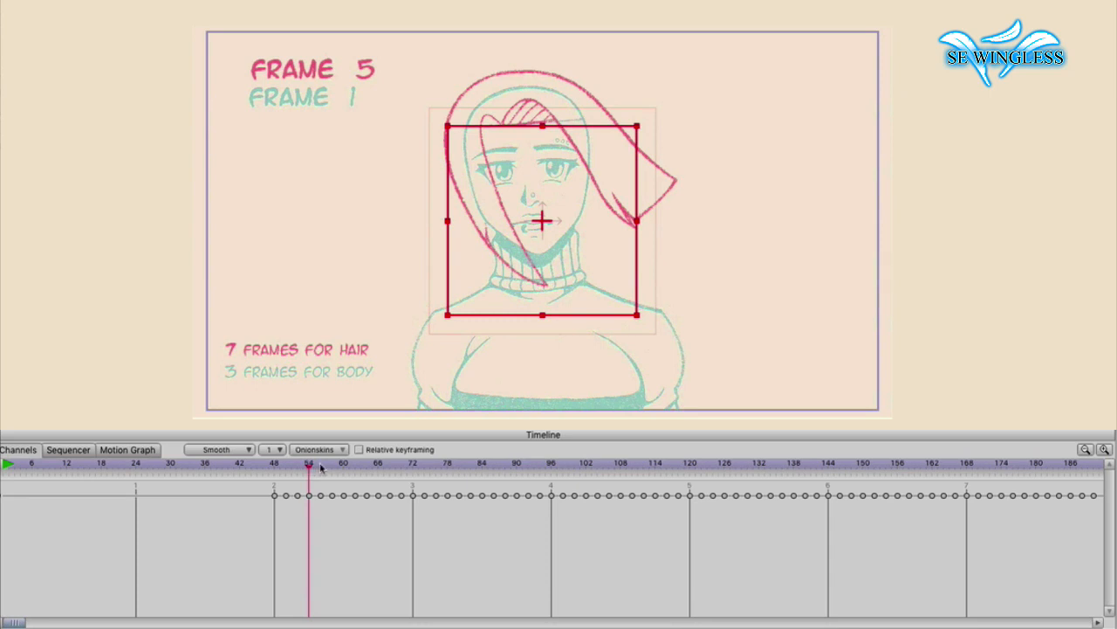
pyautogui.click(321, 467)
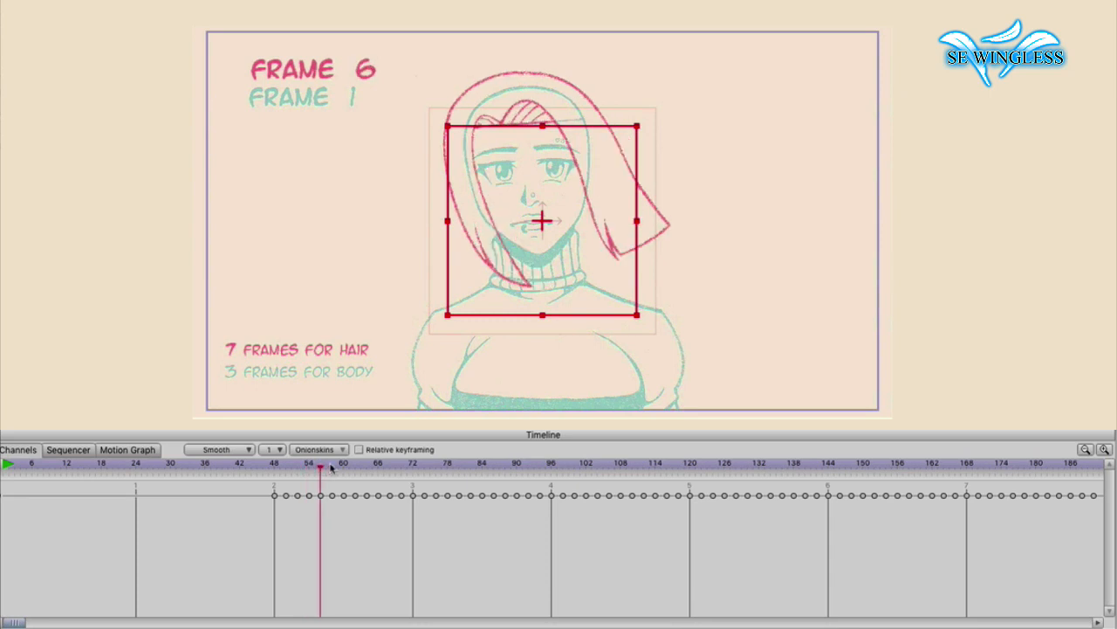
pyautogui.click(332, 467)
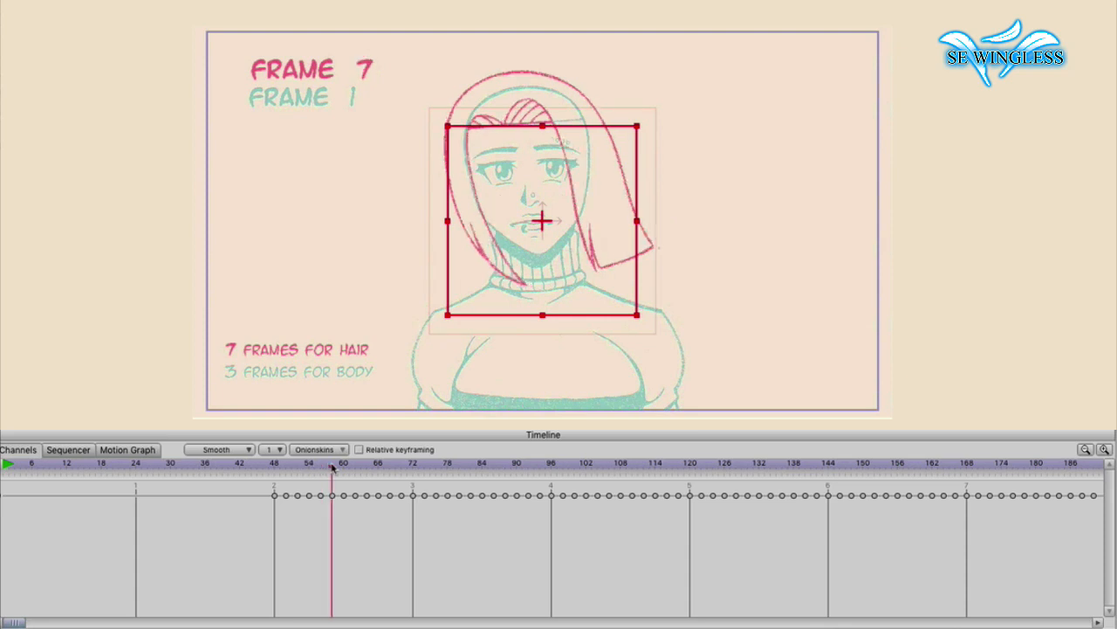
pyautogui.click(344, 467)
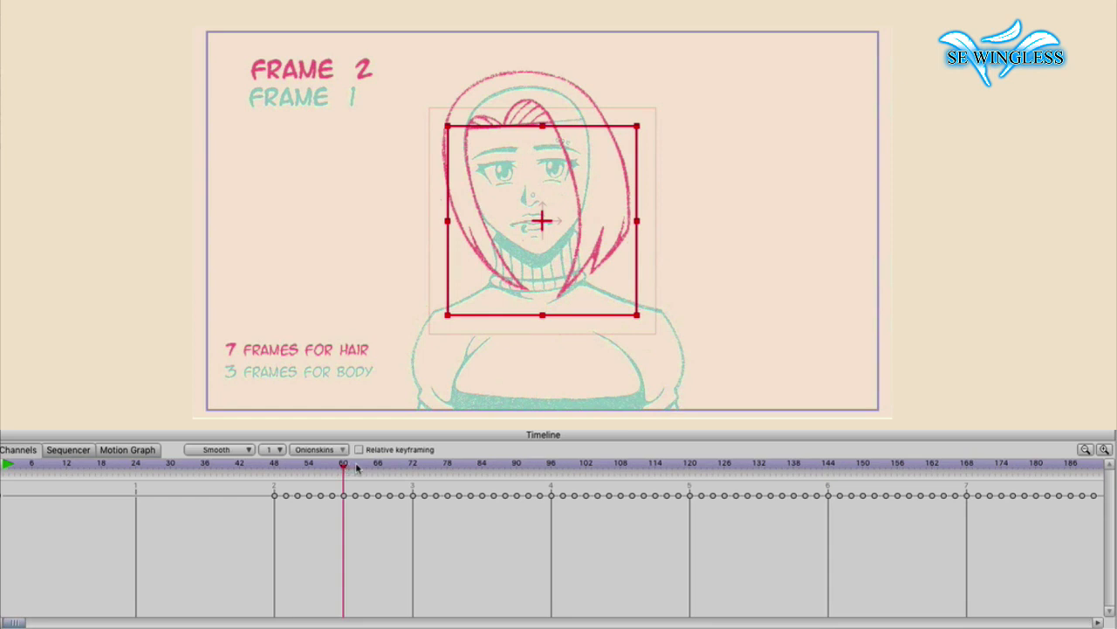
pyautogui.click(356, 467)
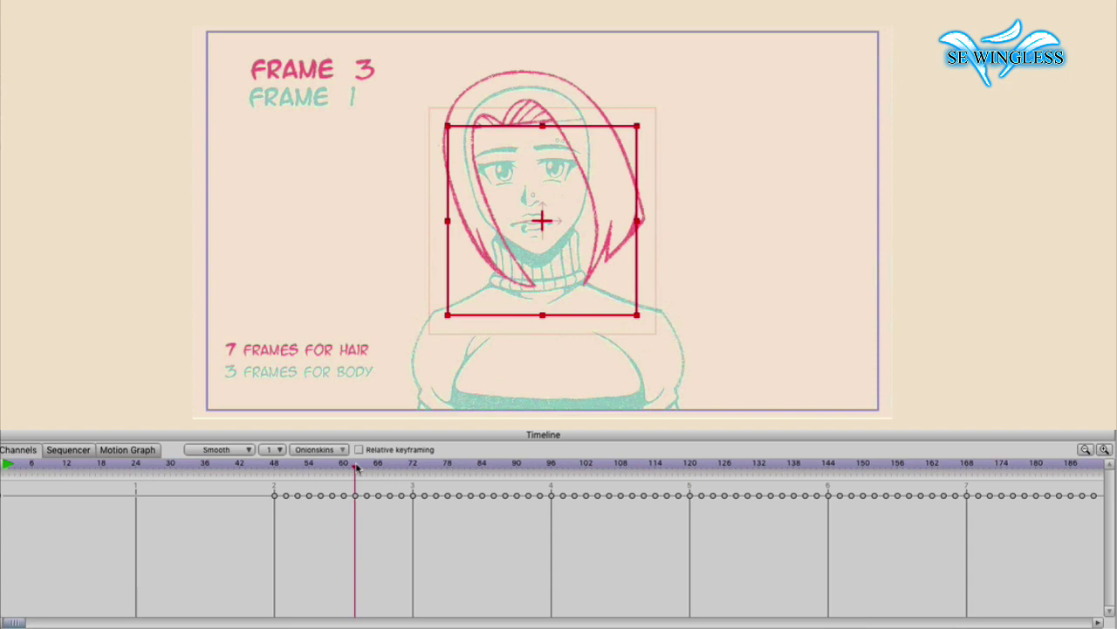
# Step: Examine the hair and blink keyframes at frame 72 and every second frame from 96 to 106, and return the playhead to the start
pyautogui.click(412, 465)
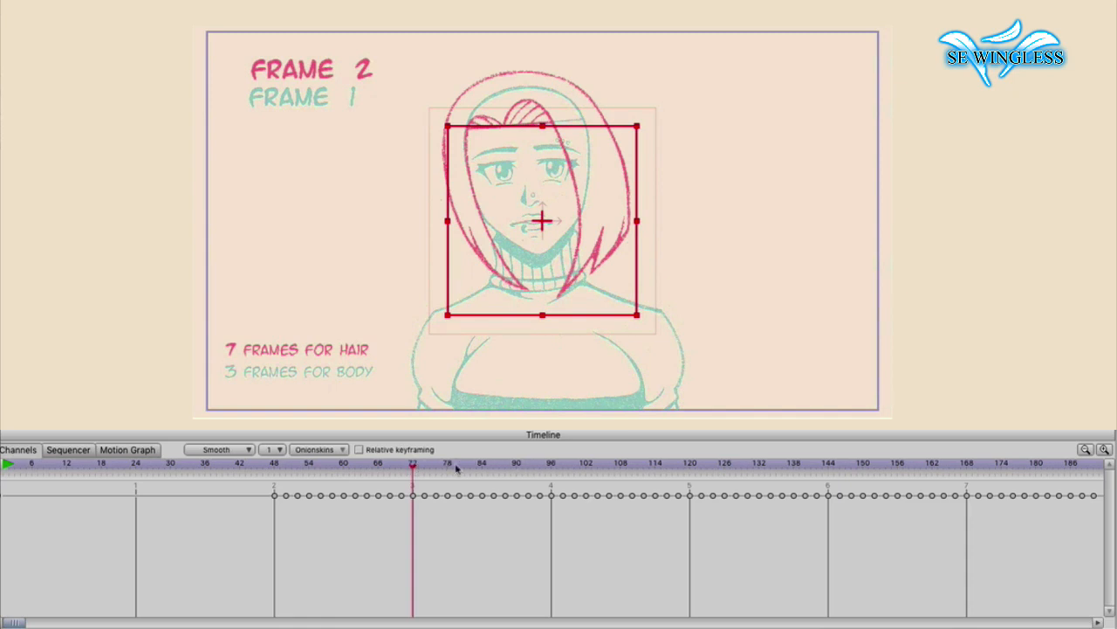
pyautogui.click(551, 466)
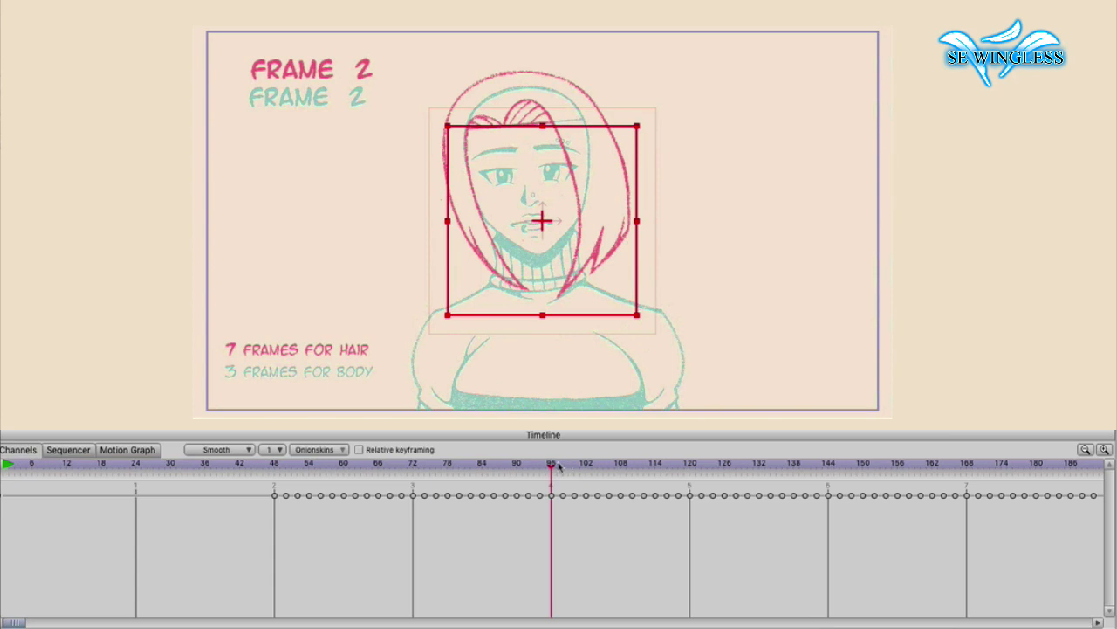
pyautogui.click(563, 466)
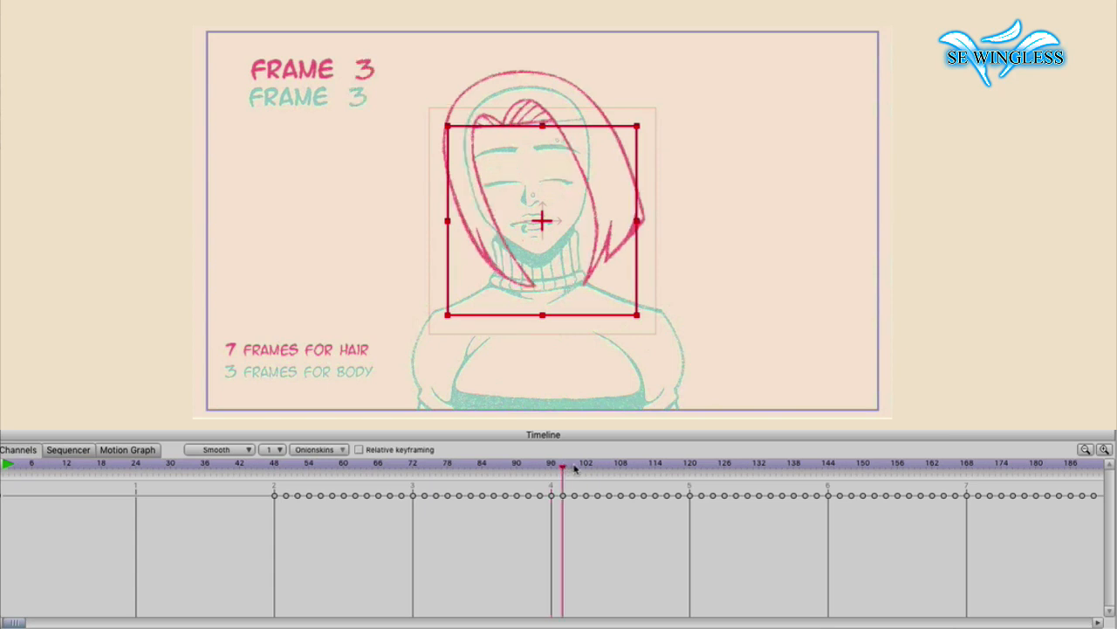
pyautogui.click(575, 466)
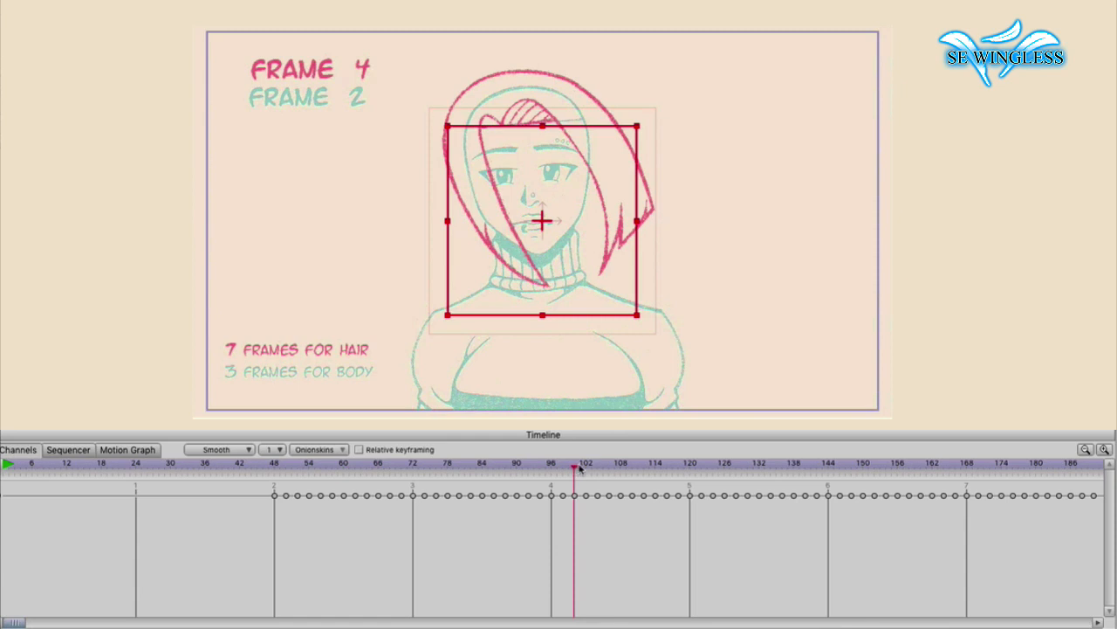
pyautogui.click(586, 469)
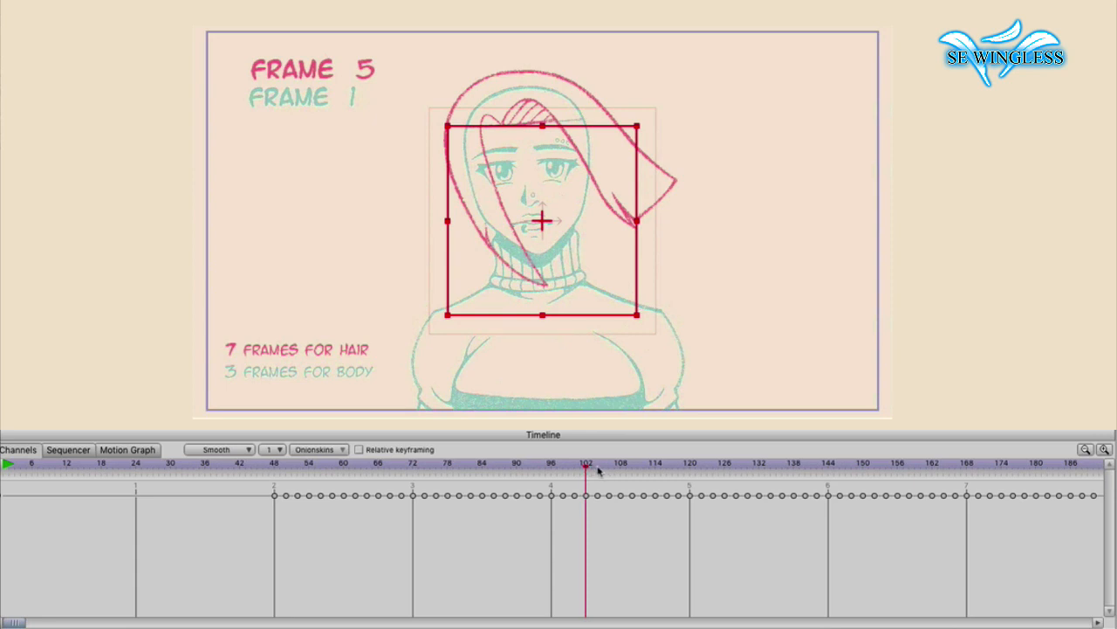
pyautogui.click(597, 468)
pyautogui.click(609, 468)
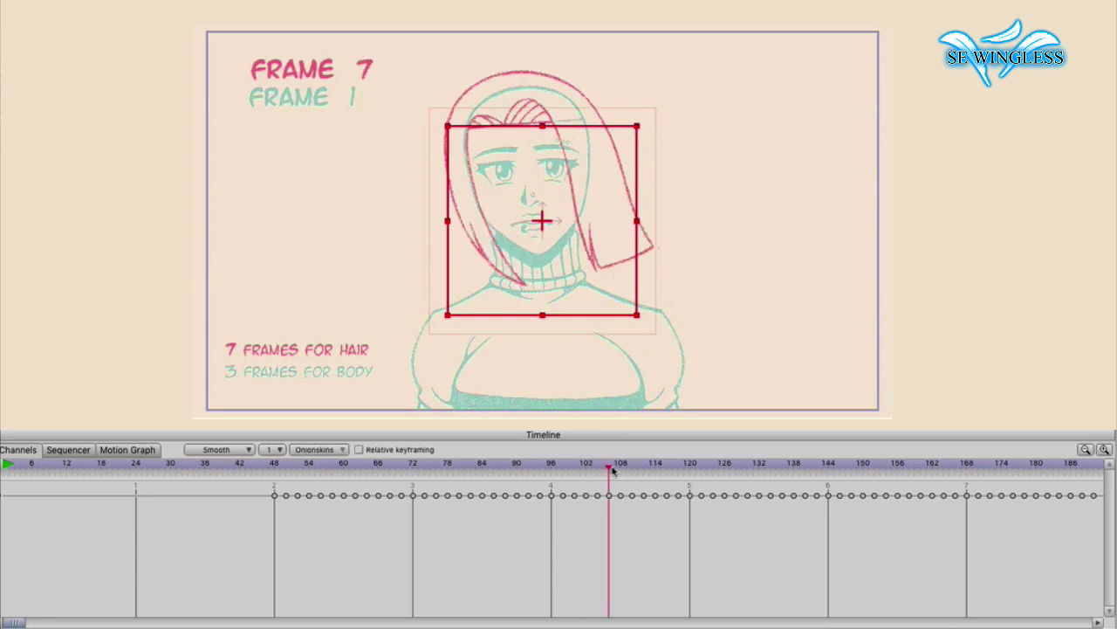
pyautogui.click(614, 469)
pyautogui.moveTo(623, 469); pyautogui.dragTo(9, 464)
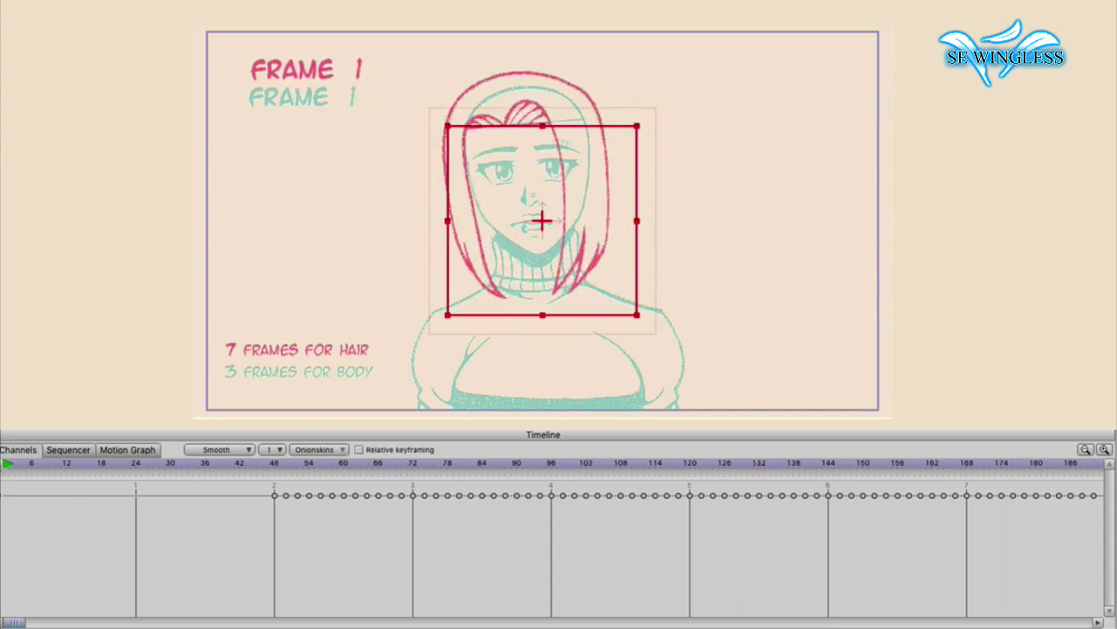